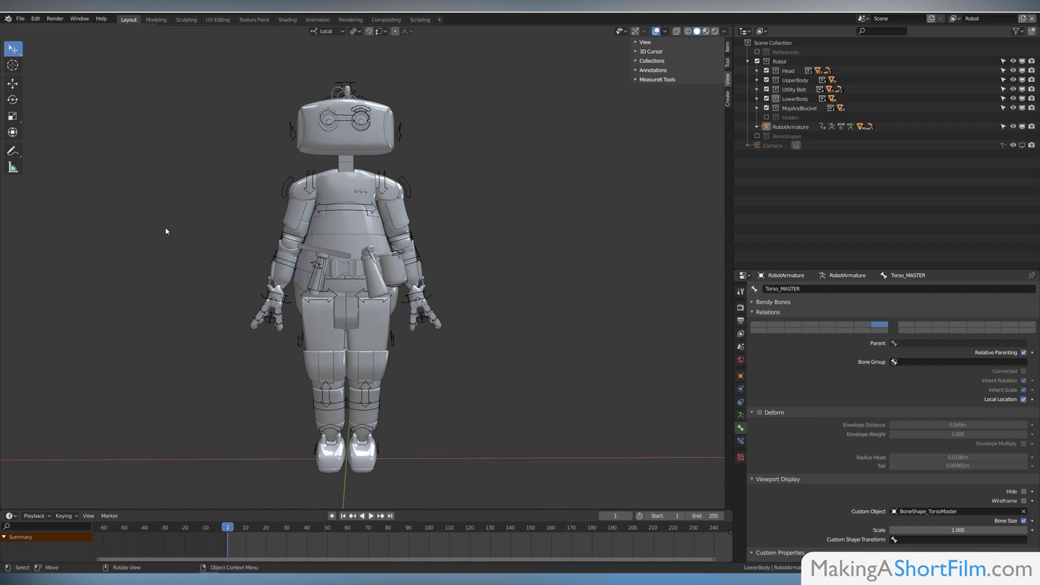
- Put the robot armature into Pose Mode with all its bones selected and show the Robot Settings
key("a")
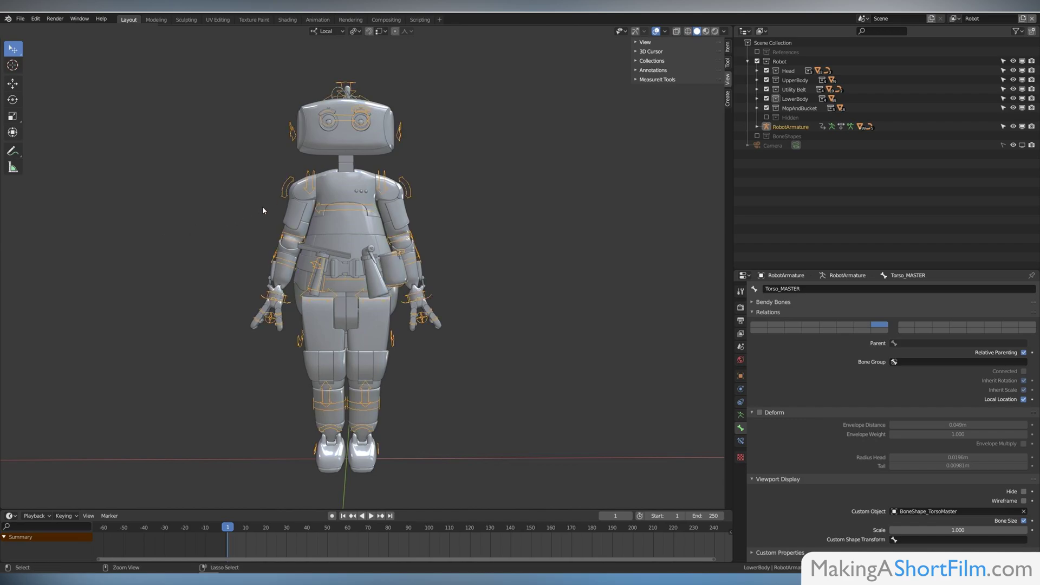
key("ctrl+Tab")
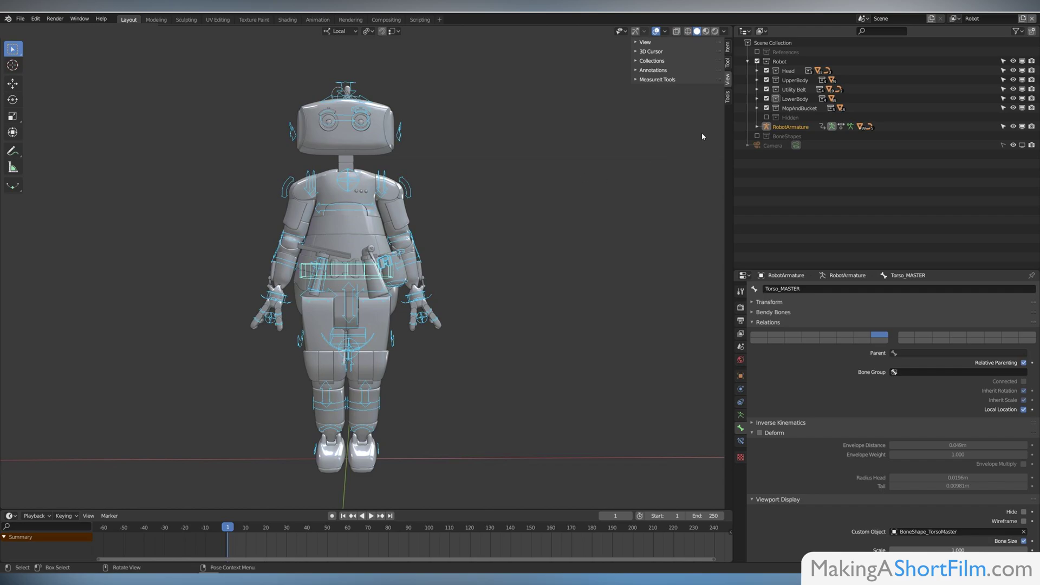
left_click(728, 97)
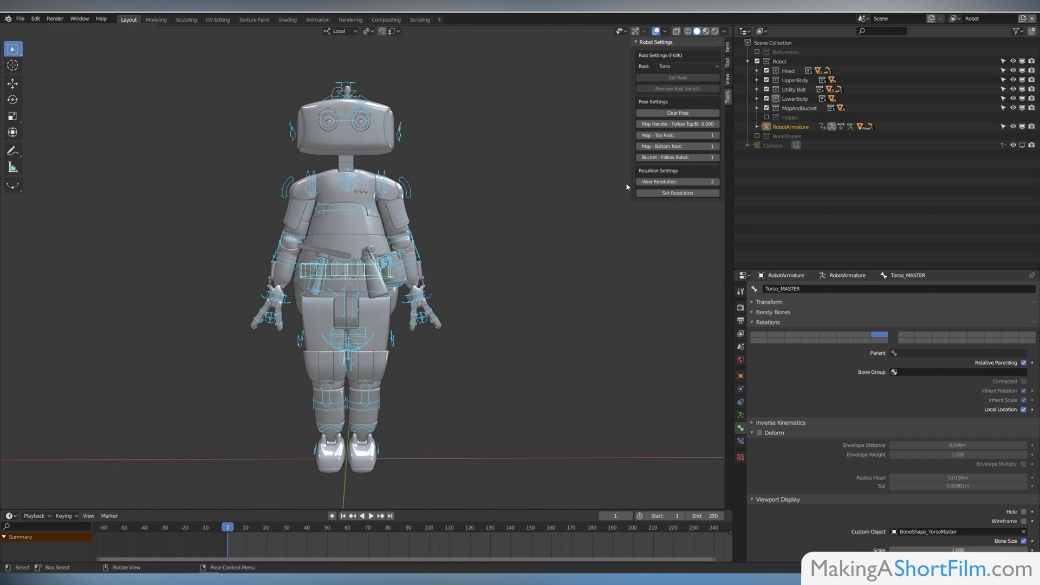
- Set the robot's View Resolution to 0
left_click(675, 181)
type("0")
key("Return")
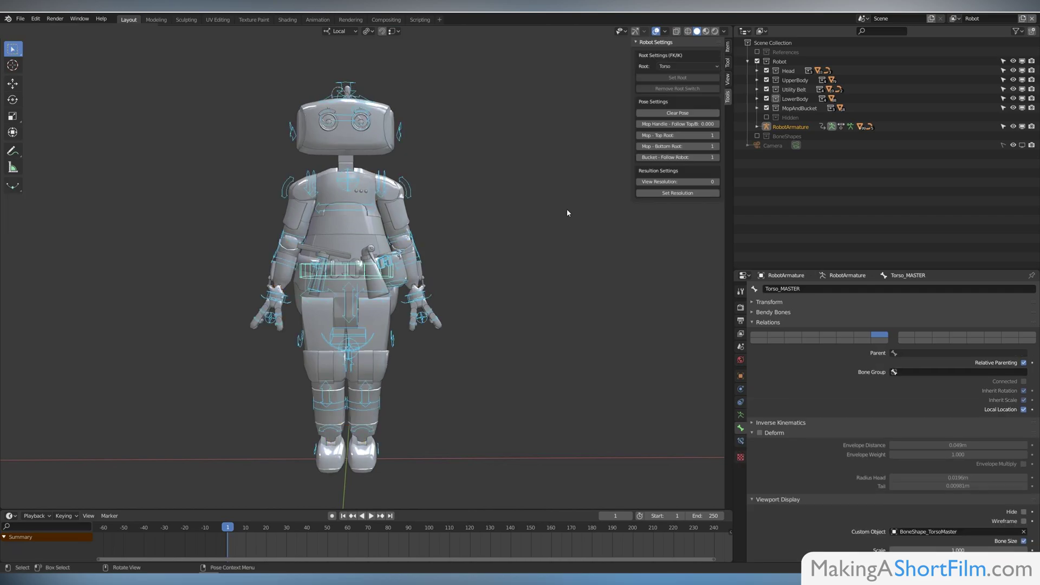
- Rotate the ArmUpper_Top.L control to lift the robot's left arm outward from the shoulder
left_click(428, 221)
mouse_move(428, 221)
middle_mouse_down()
mouse_move(460, 222)
mouse_move(436, 220)
middle_mouse_up()
left_click(409, 186)
key("r")
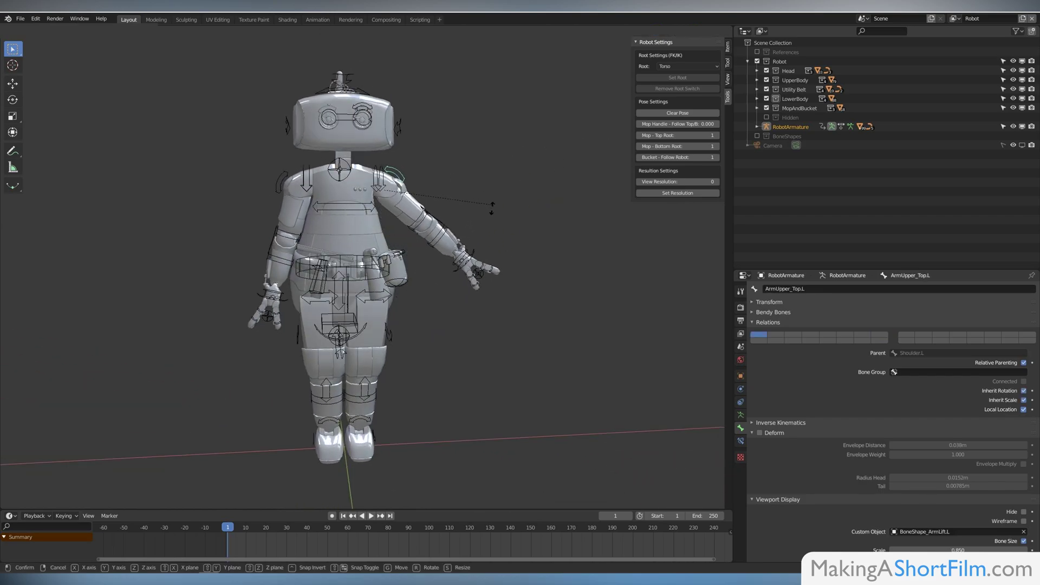
left_click(487, 247)
- Bend the left elbow by rotating the ArmLower_Top.L control
middle_click_drag(488, 247, 458, 253)
left_click(469, 239)
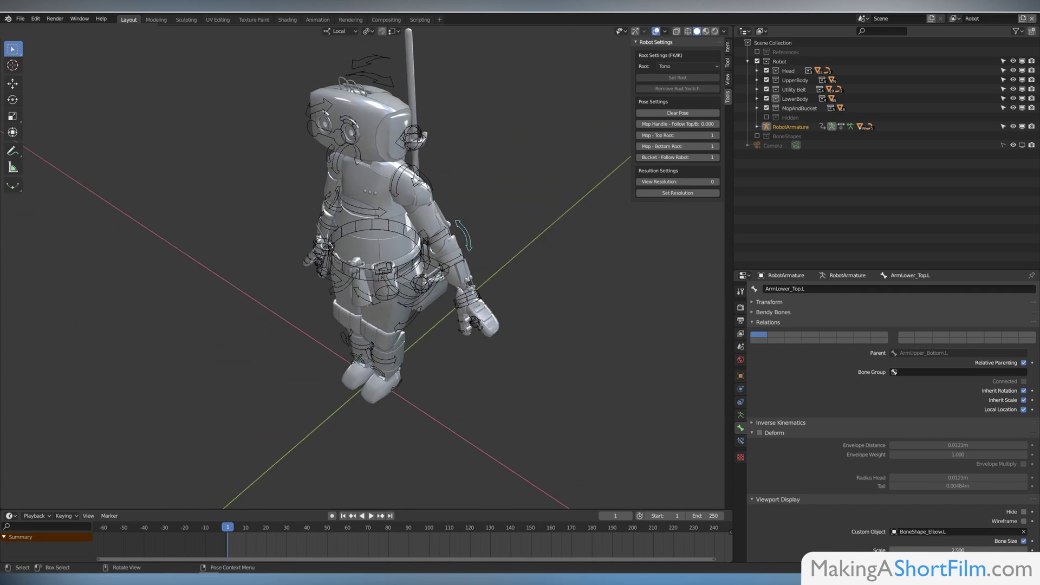
key("r")
left_click(442, 239)
- Trackball-rotate the ArmUpper_Bottom.L control by about -40.1° and 64.7° to swing the left forearm up and outward
left_click(443, 238)
key("r")
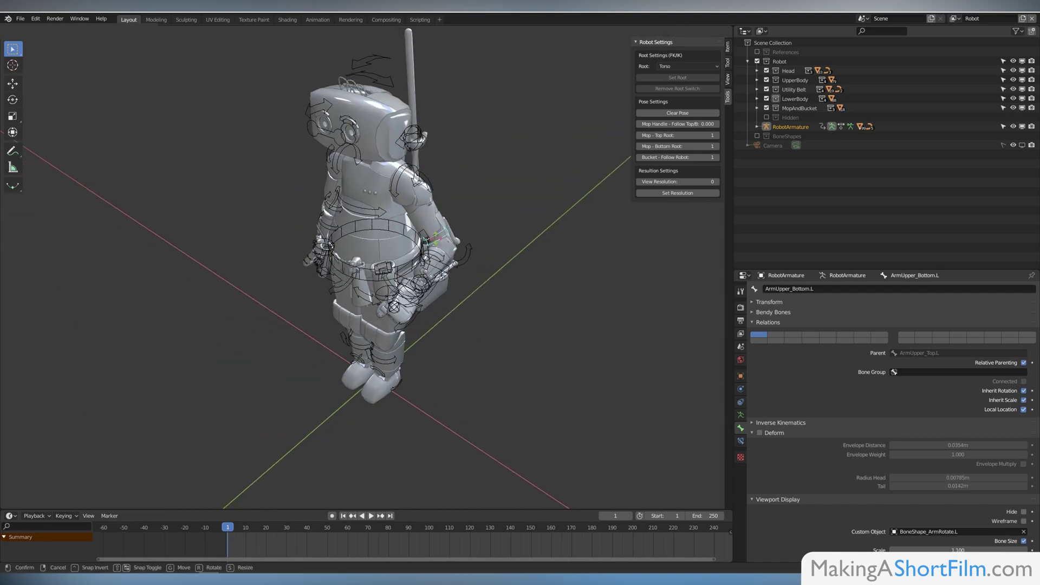
left_click(487, 241)
- Try trackball-rotating the left hand at the wrist with the HandControl.L control
middle_click_drag(488, 241, 515, 227)
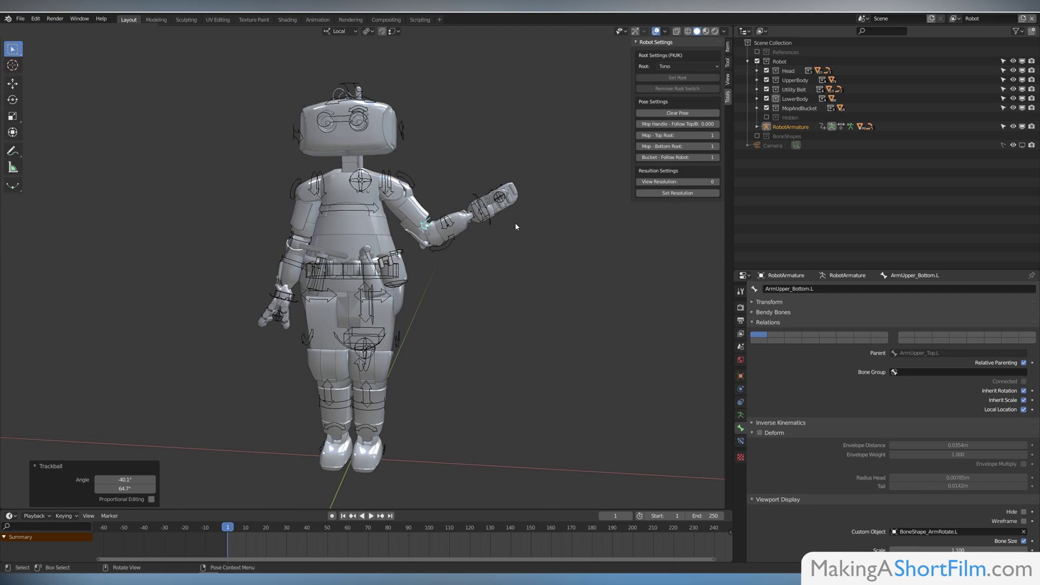
middle_click_drag(524, 222, 448, 242)
scroll(396, 221, "up", 10)
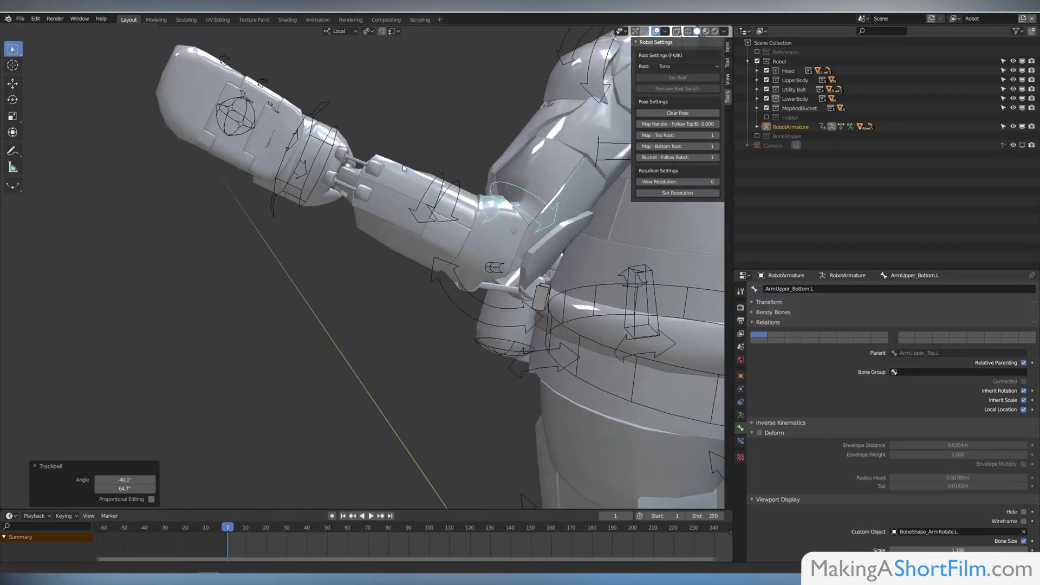
scroll(425, 247, "down", 2)
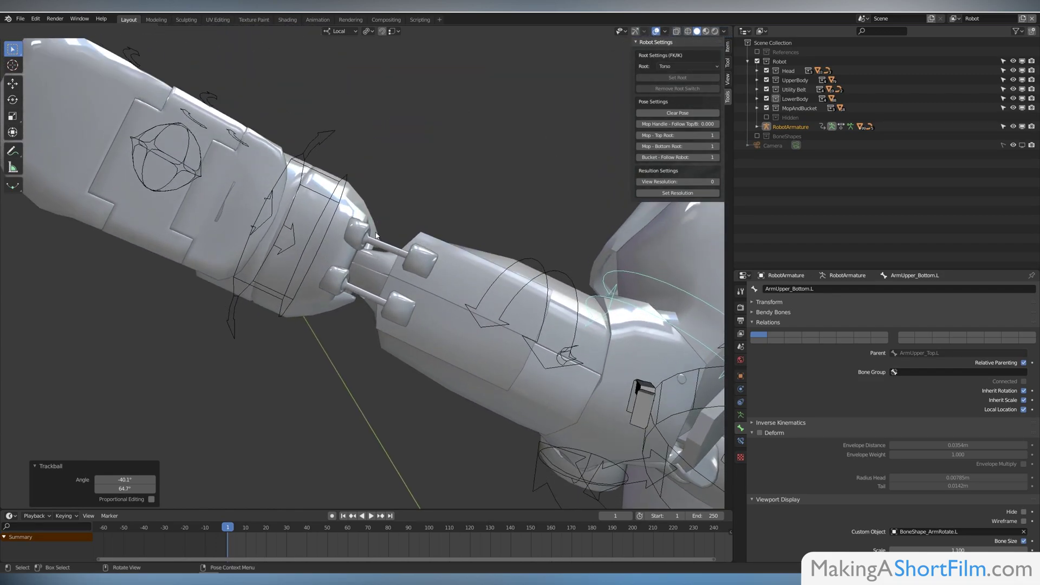
scroll(342, 206, "down", 2)
left_click(325, 177)
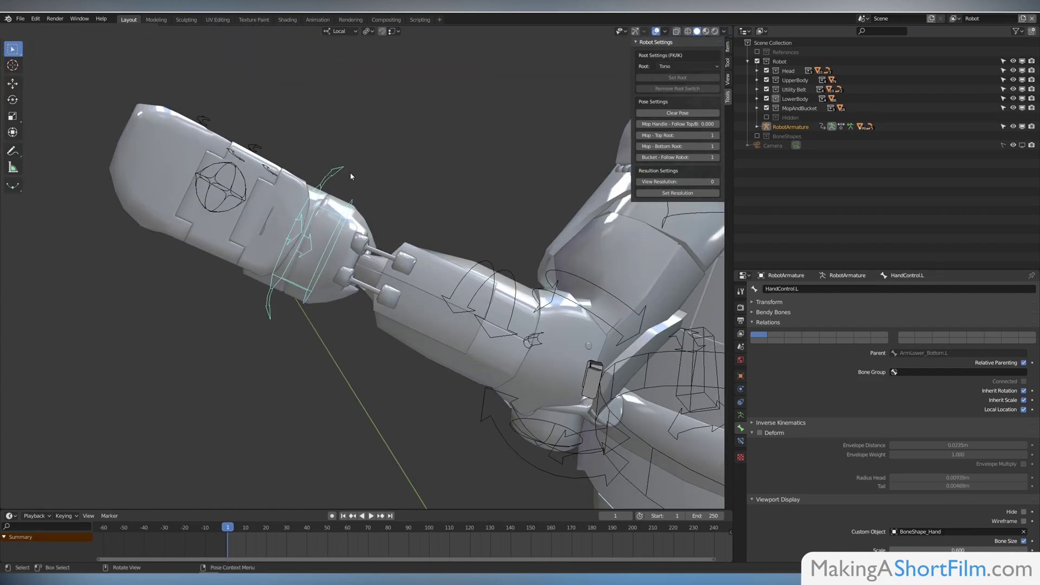
key("r")
key("r")
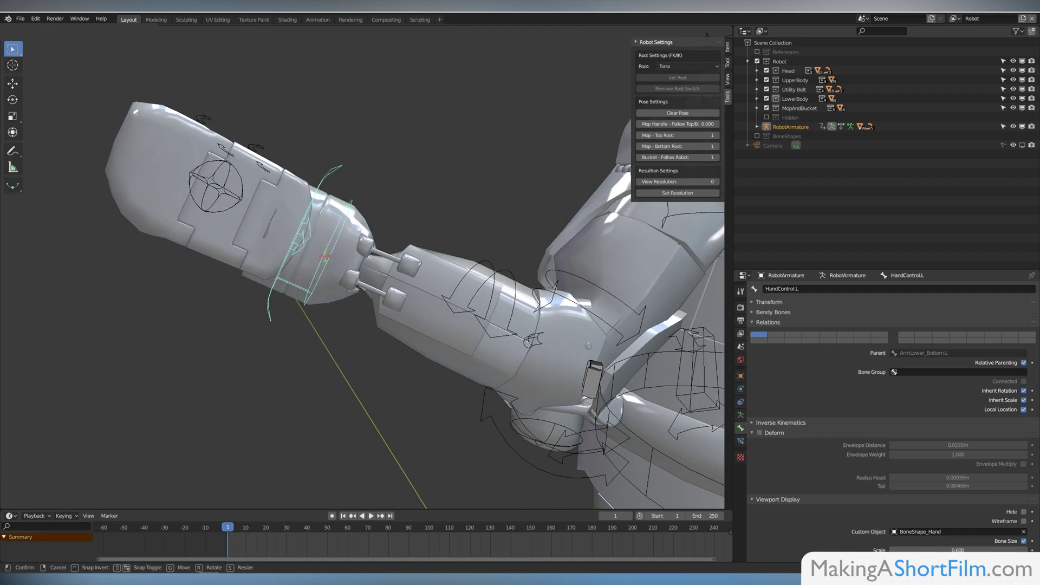
left_click(326, 260)
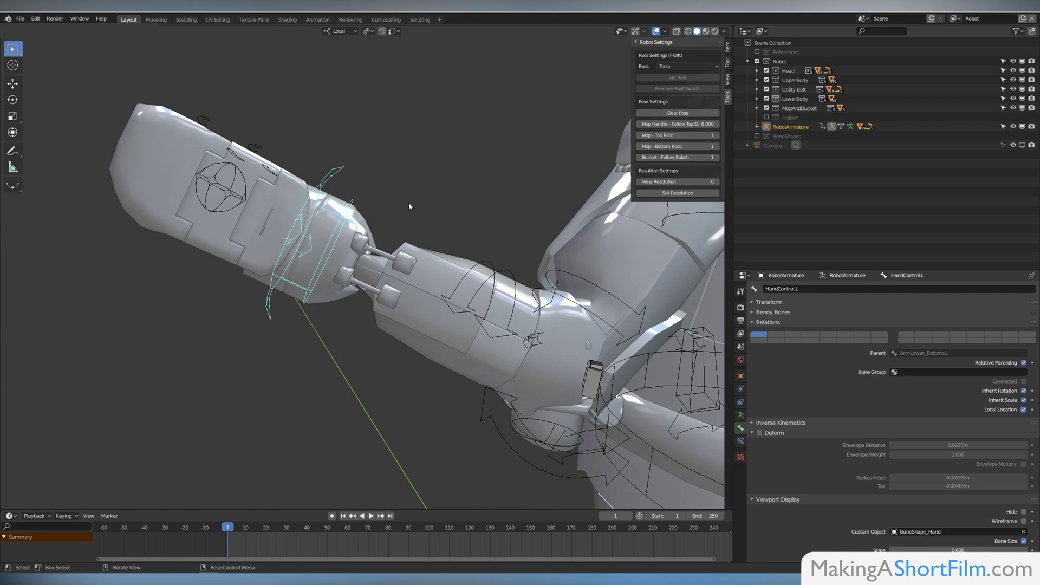
- Try moving and scaling the EyeTrackMaster control that steers both of the robot's eyes, working from the front view
key("KP_1")
scroll(409, 203, "down", 4)
middle_click_drag(265, 164, 390, 305, "shift")
scroll(393, 233, "up", 6)
middle_click_drag(418, 186, 490, 187, "shift")
left_click(400, 258)
key("g")
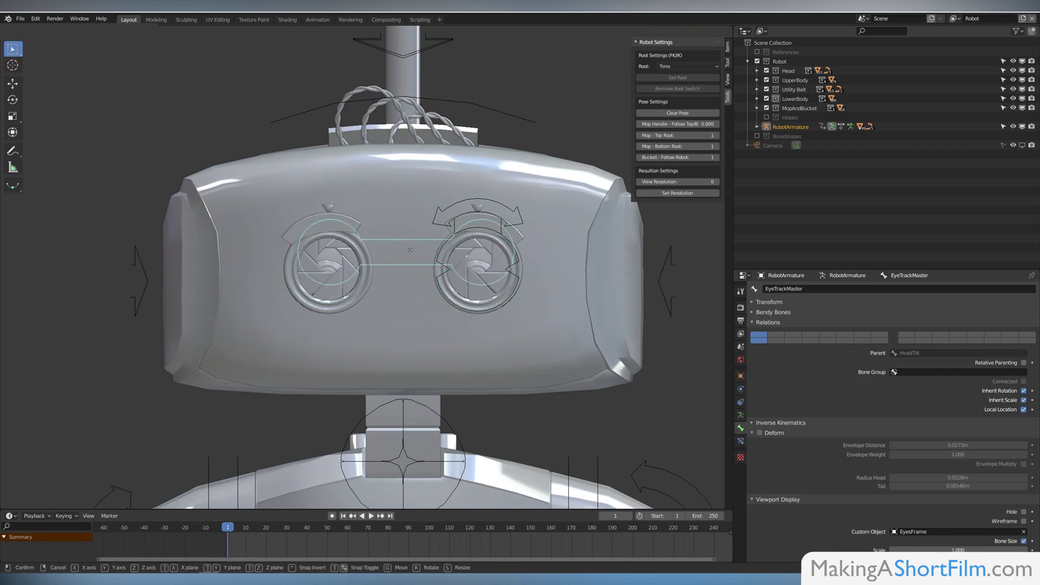
right_click(401, 259)
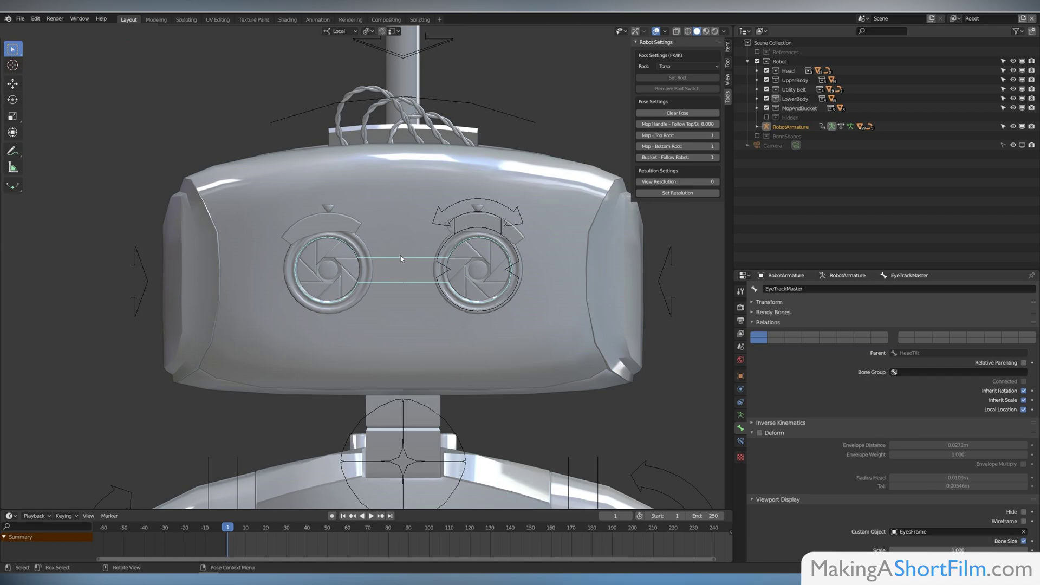
key("s")
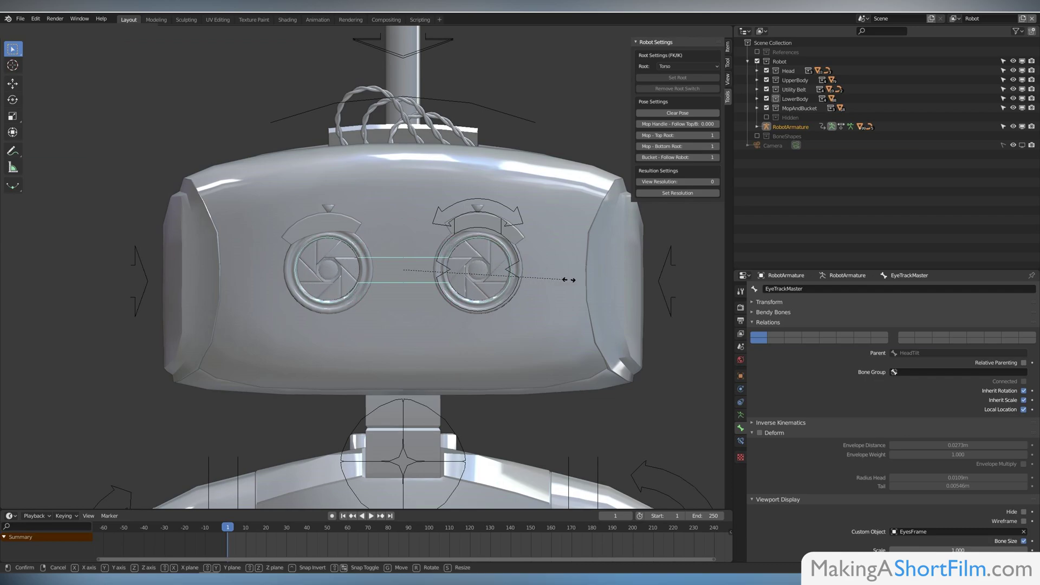
right_click(541, 245)
- Try rotating the BrowShutter_Master control around the robot's left eye
left_click(520, 221)
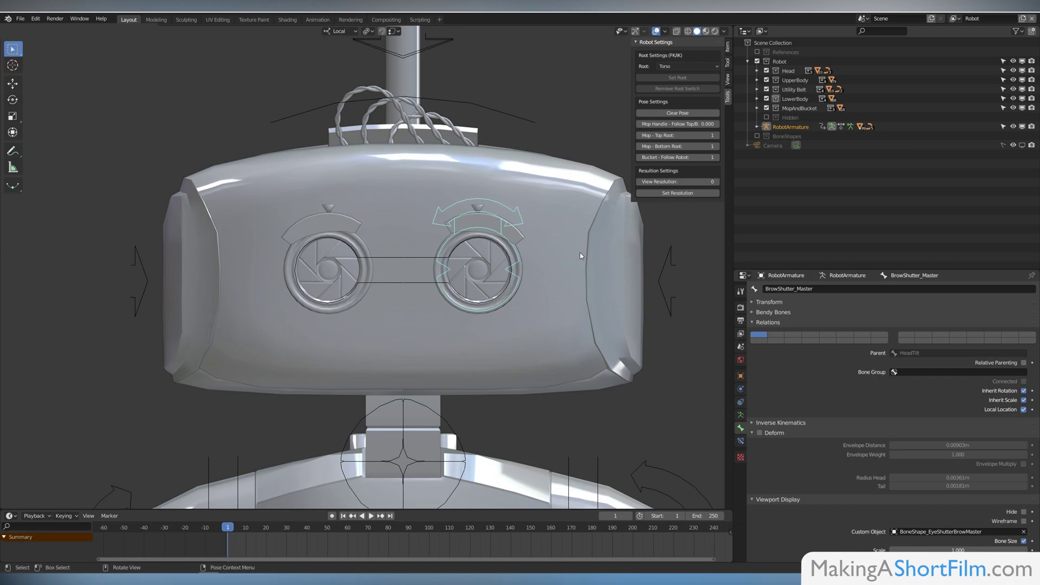
key("r")
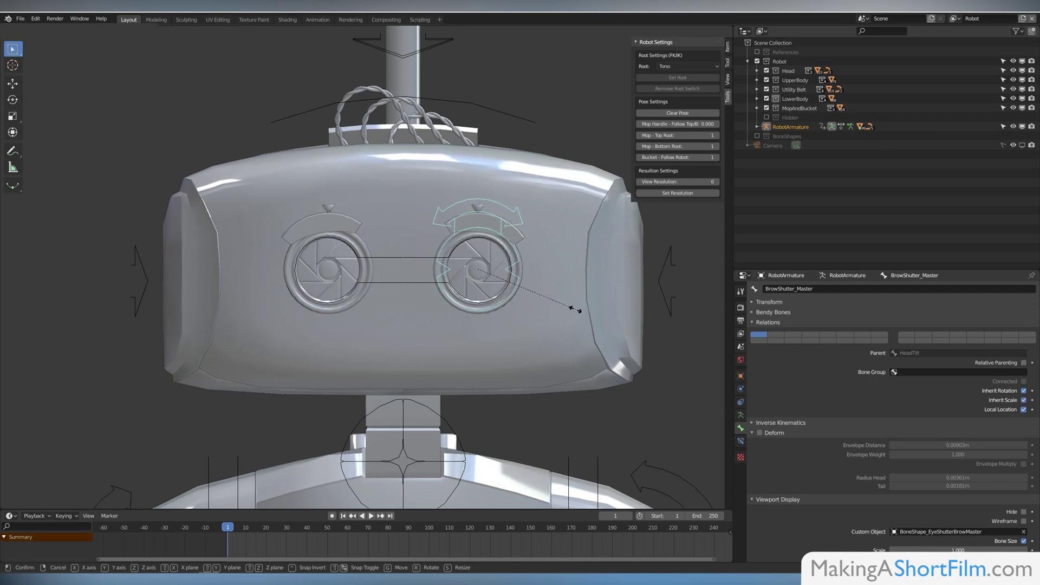
left_click(575, 311)
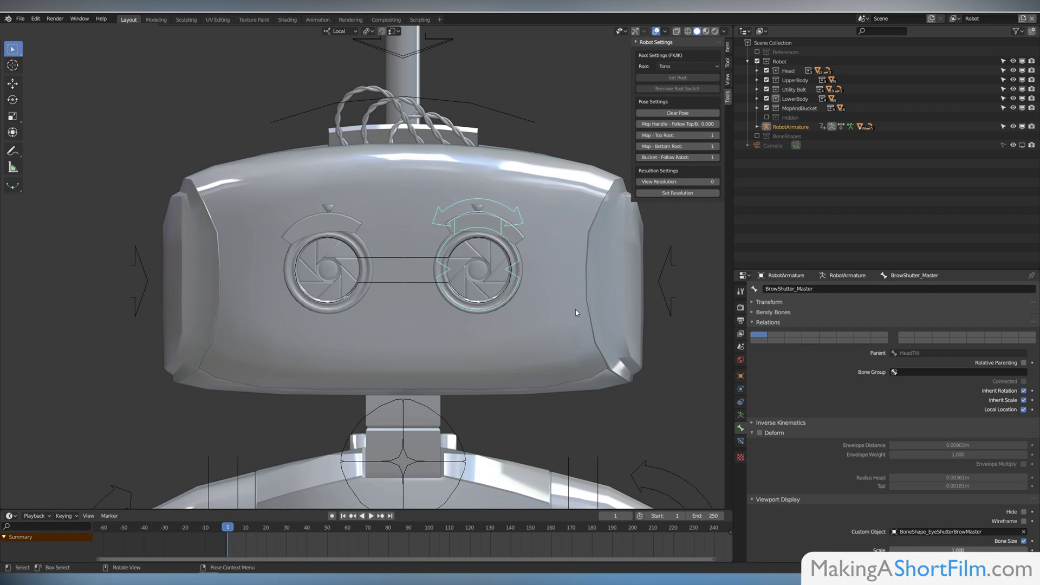
- Temporarily show the armature's second bone layer to try moving and rotating the small inner control of the left eye
left_click(740, 414)
left_click(776, 334)
left_click(480, 257)
key("r")
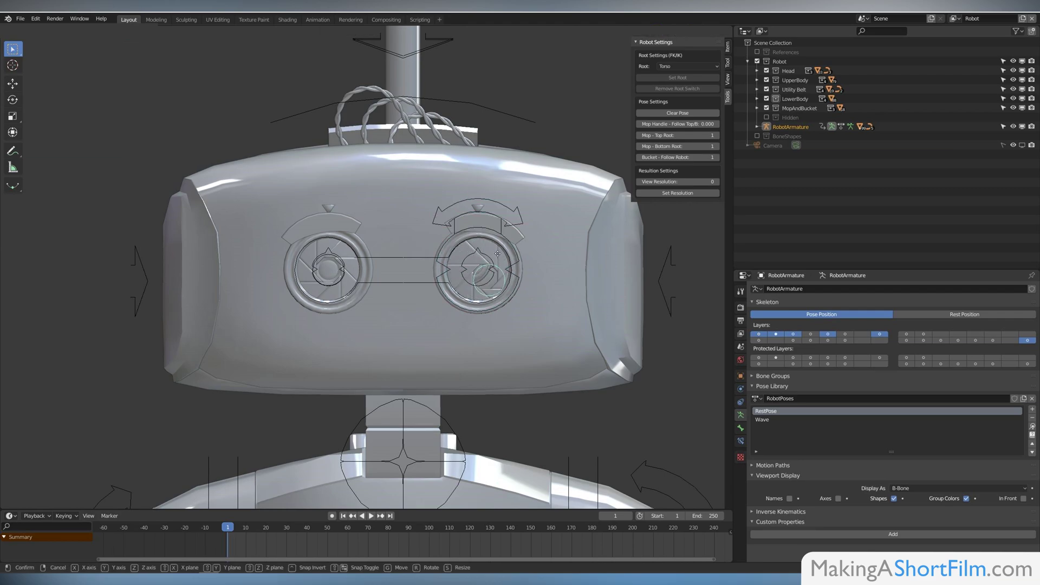
right_click(479, 255)
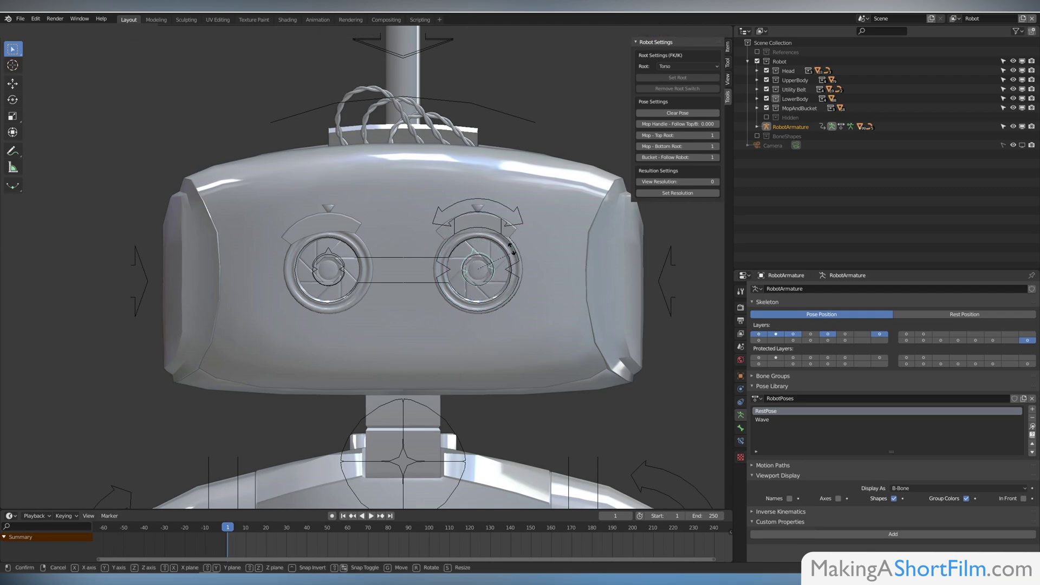
key("r")
right_click(519, 258)
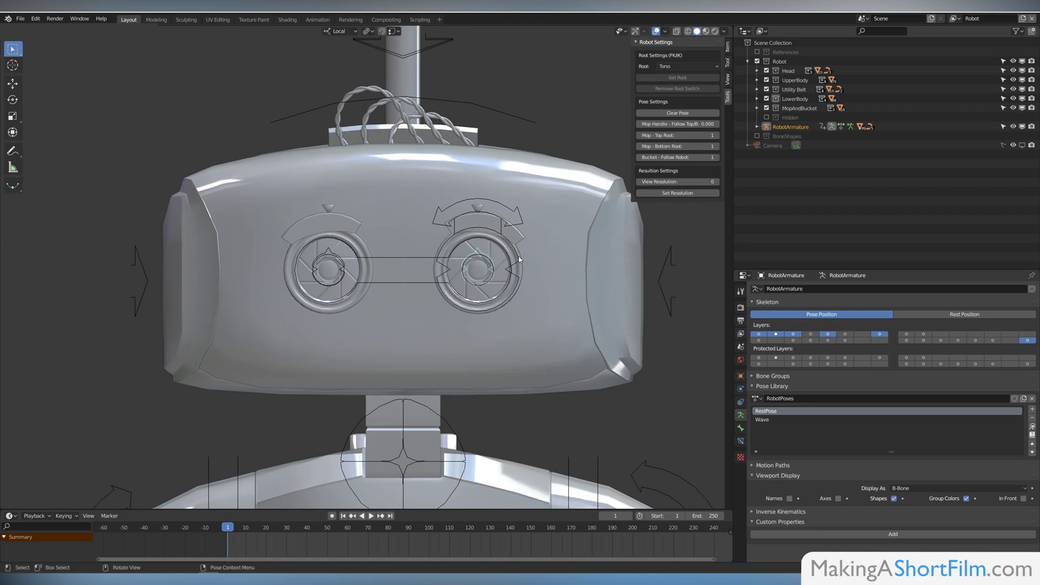
left_click(1032, 427)
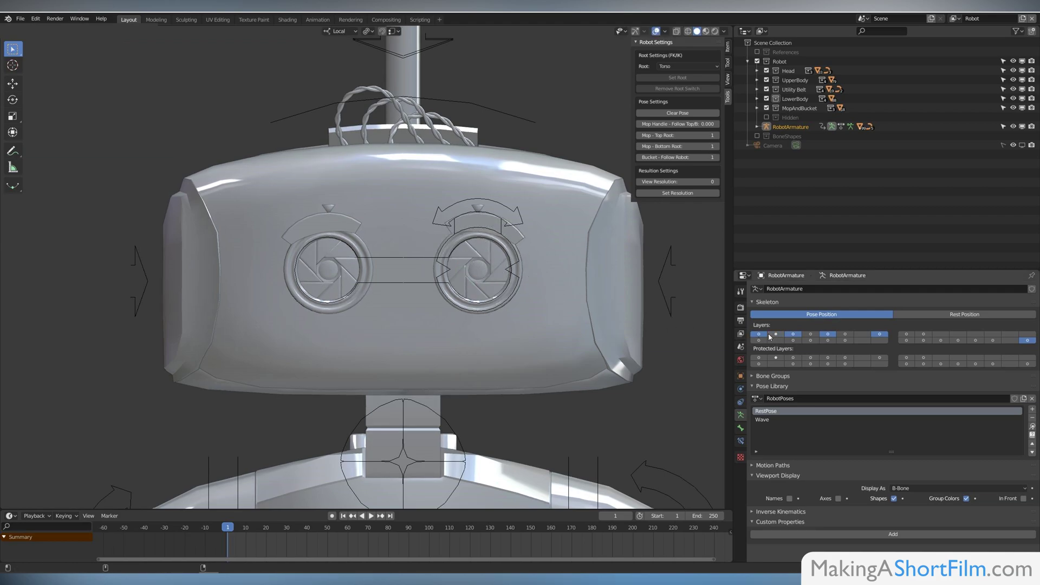
- Clear the pose on all of the robot's bones and leave them deselected
scroll(650, 281, "down", 8)
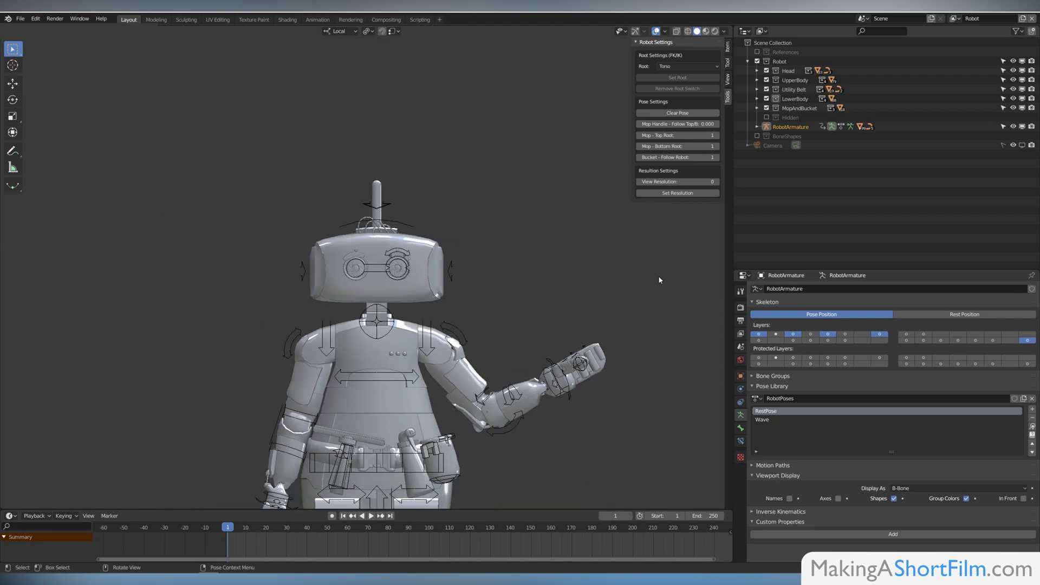
middle_click_drag(590, 288, 594, 227, "shift")
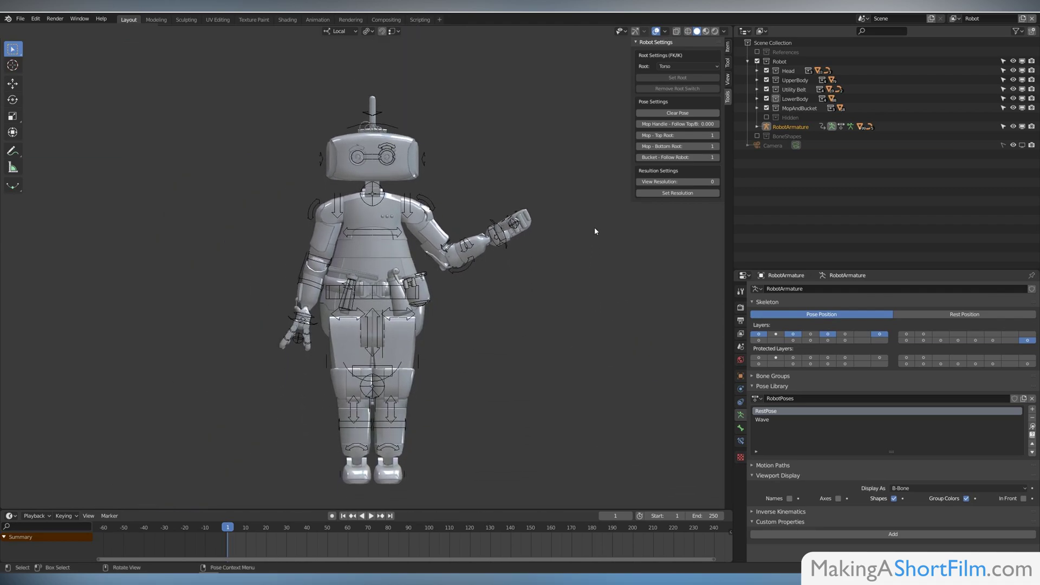
key("a")
left_click(677, 113)
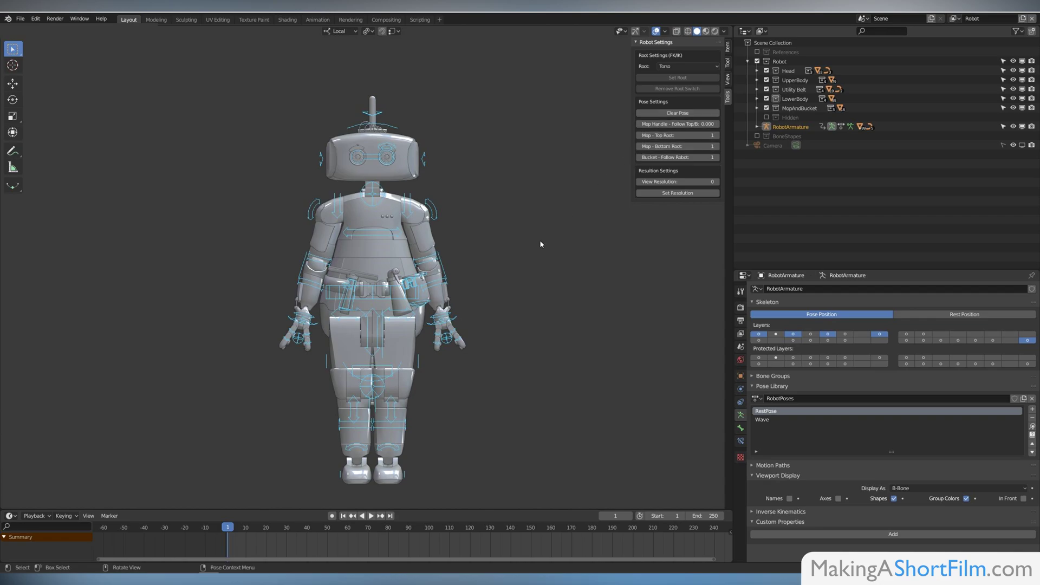
key("alt+a")
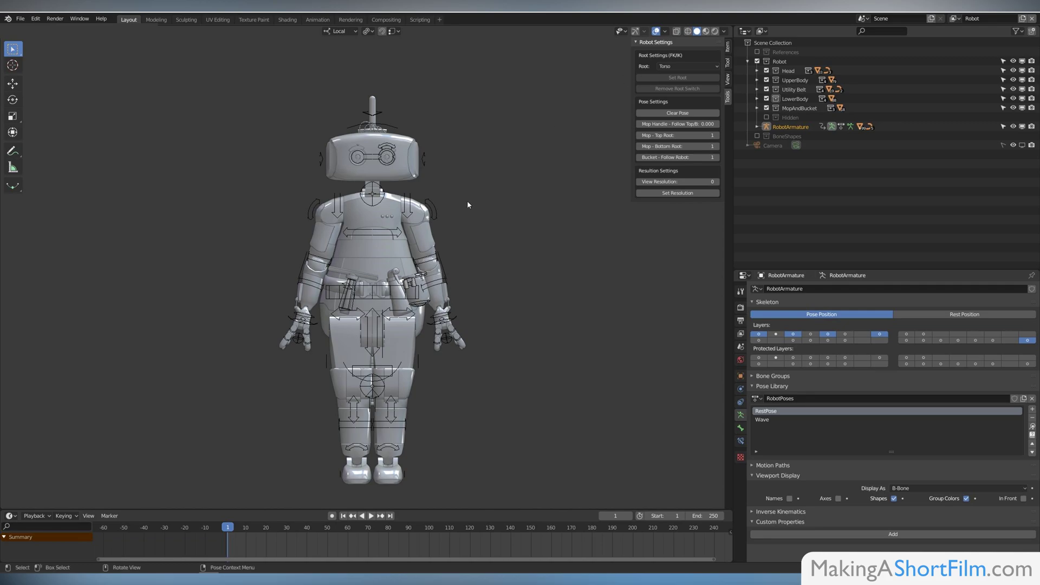
- Try moving and rotating the whole robot with the torso master control around the waist
middle_click_drag(398, 286, 391, 294)
left_click(391, 285)
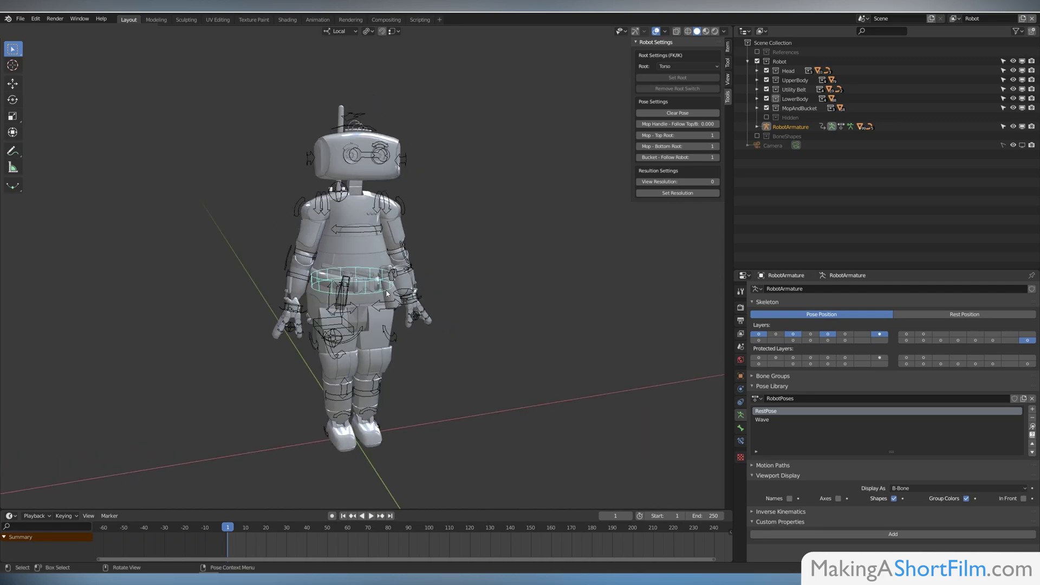
key("g")
key("r")
right_click(452, 291)
- Switch the robot's root to Foot - Right
left_click(674, 66)
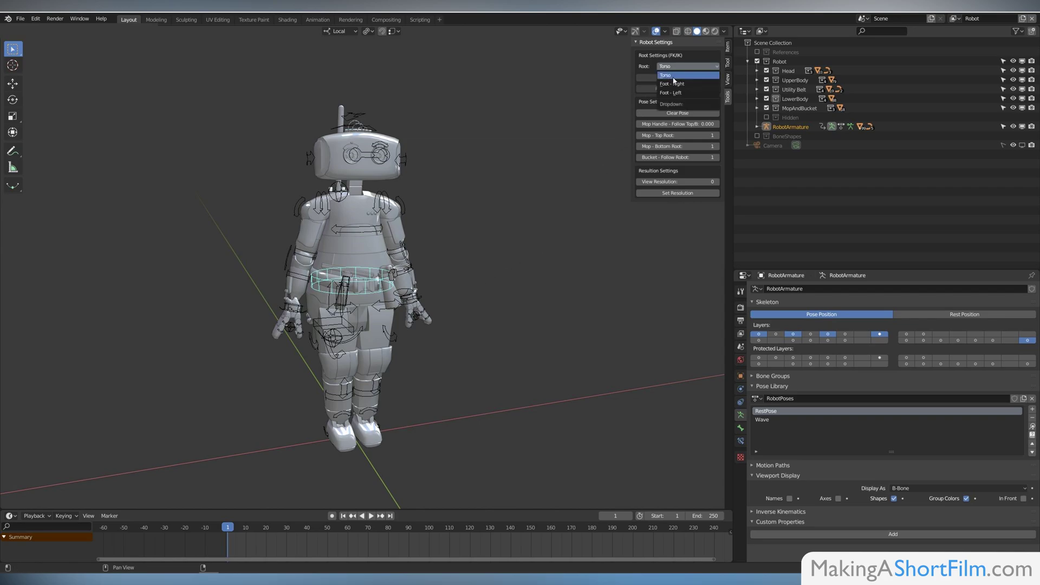
left_click(676, 84)
left_click(681, 78)
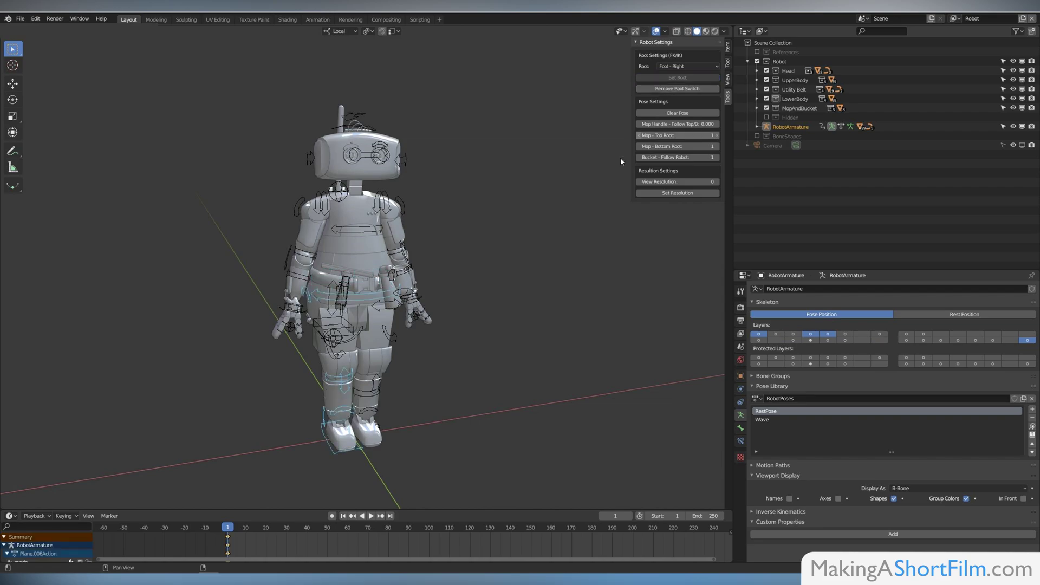
- Try moving the whole robot with the right foot's root control
left_click(360, 449)
key("g")
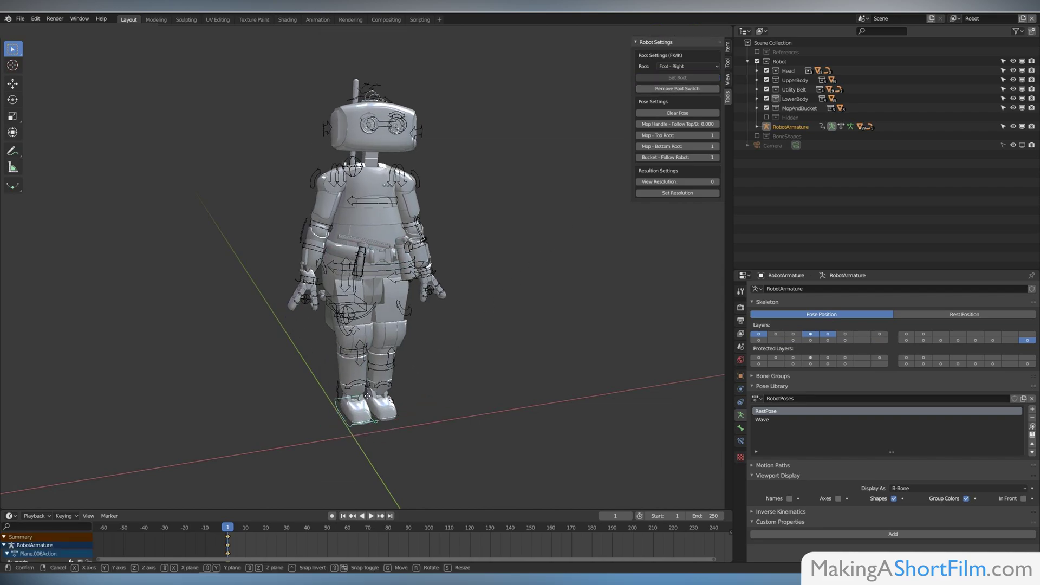
right_click(477, 413)
- At frame 20, swing the left leg up and forward by rotating its hip and thigh controls, the last by about -90.8°
left_click(266, 526)
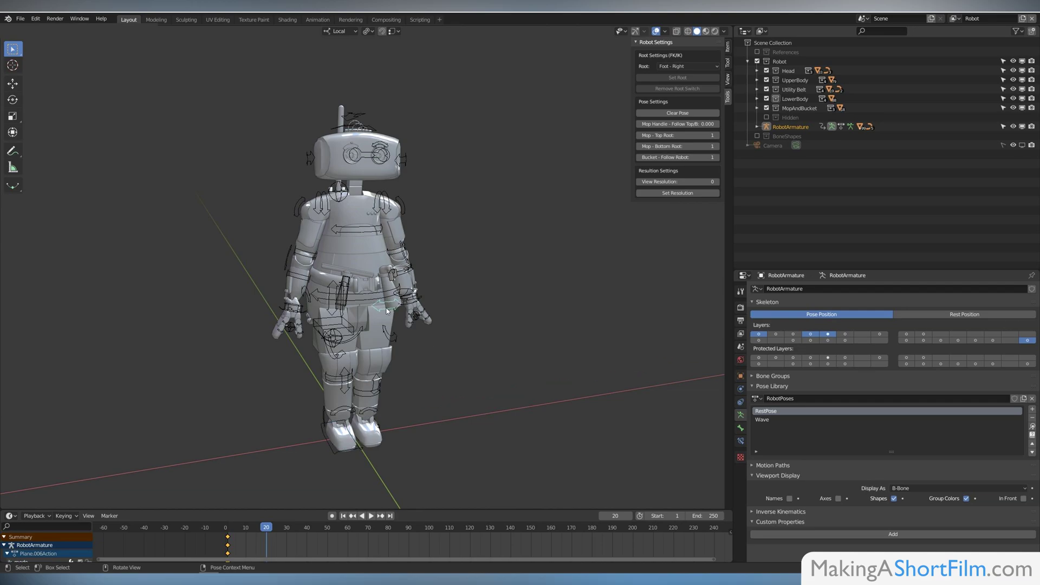
key("r")
key("r")
left_click(397, 327)
key("r")
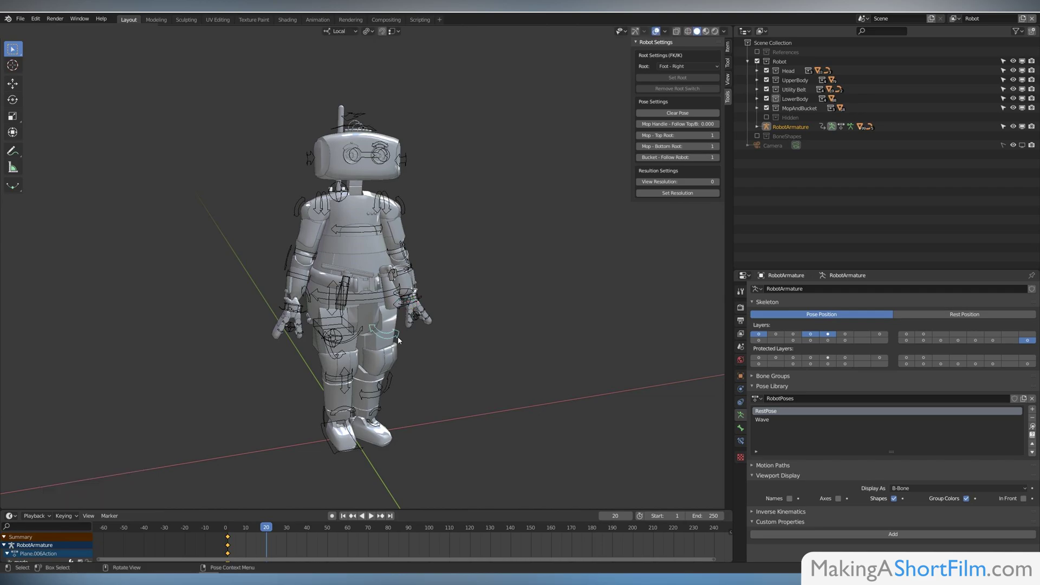
left_click(438, 251)
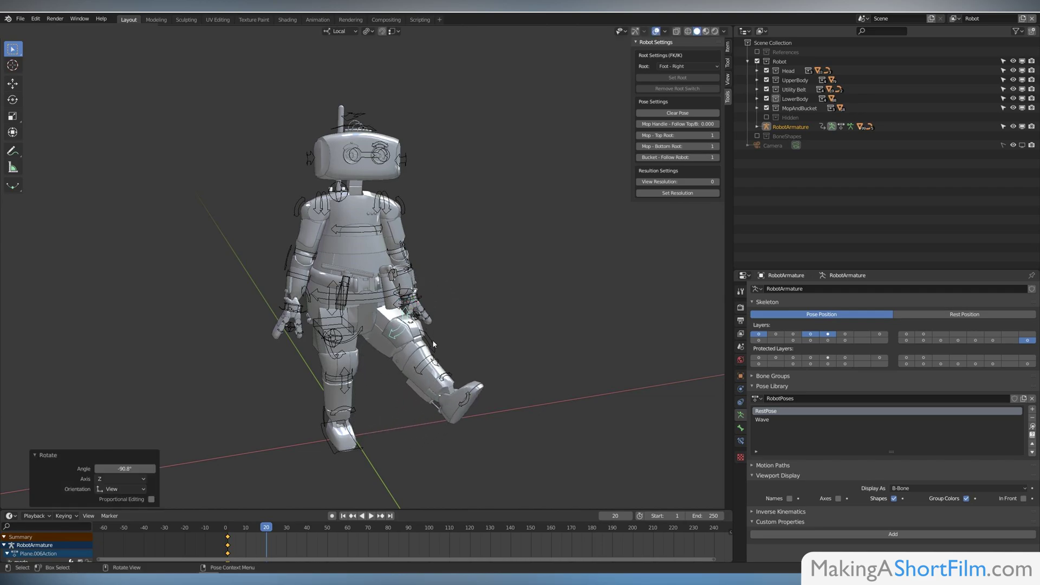
- Bend the raised left leg at the knee by rotating its control about 77.7°
key("r")
left_click(456, 434)
middle_click_drag(456, 434, 511, 419)
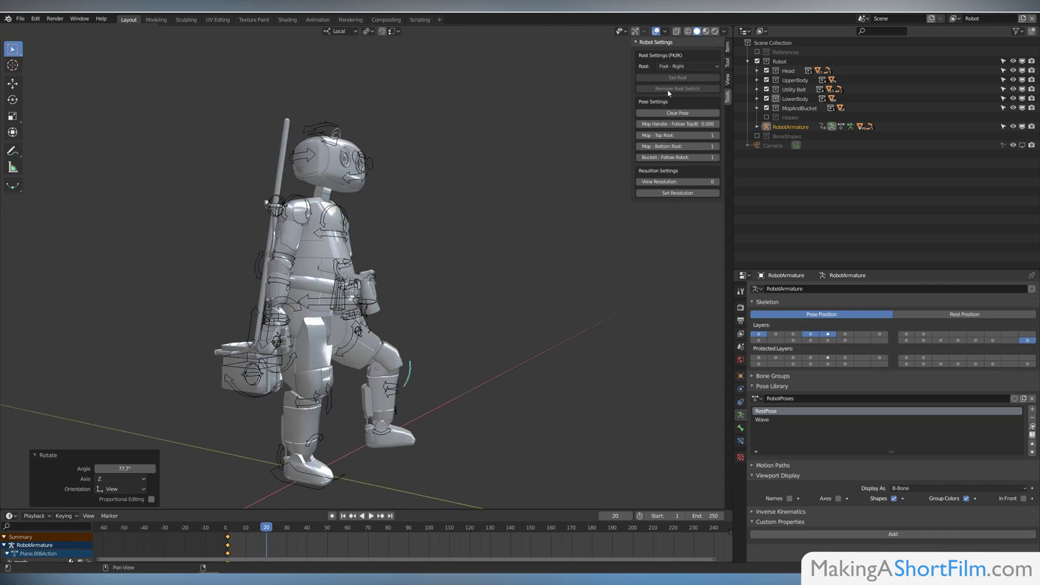
- Switch the robot's root from the right foot to Torso at frame 20
left_click(685, 66)
left_click(677, 78)
left_click(678, 79)
- Set the robot's root to Foot - Left at the same frame
left_click(676, 66)
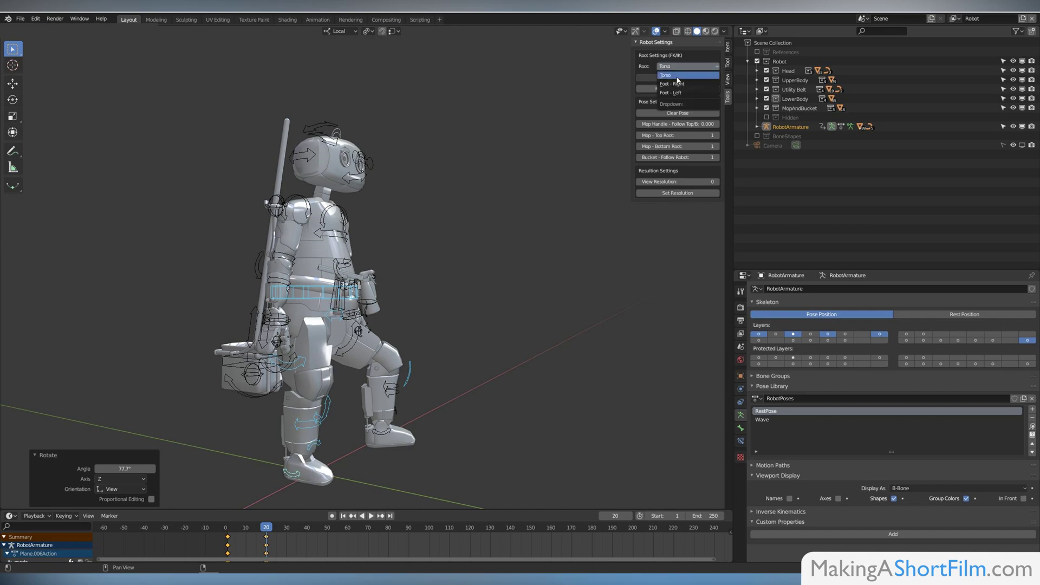
left_click(676, 91)
left_click(677, 77)
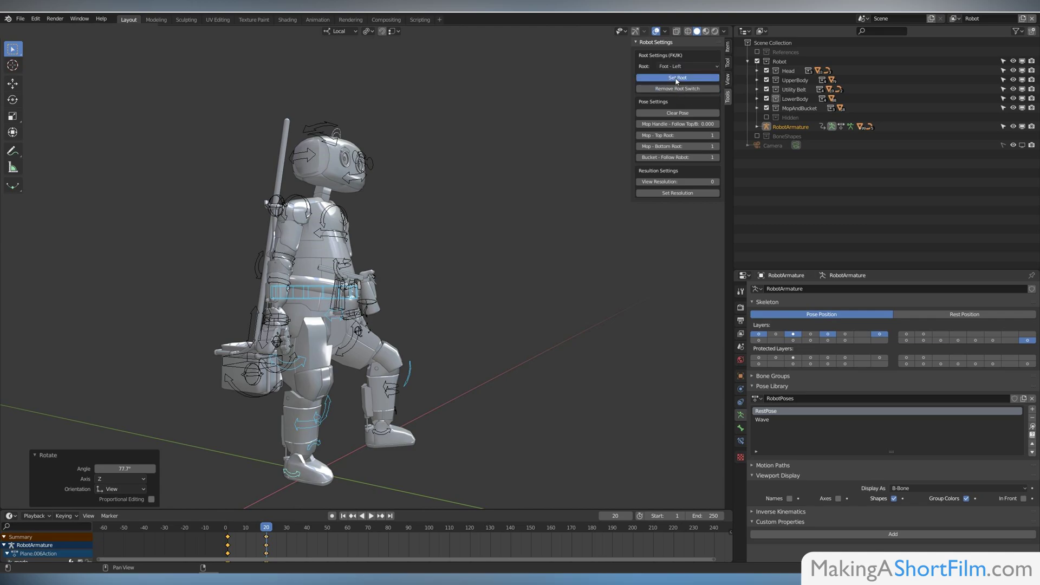
left_click(677, 79)
- At frame 40, tip the robot forward over its left foot by rotating the left knee control about 54.7°
left_click(309, 527)
key("Left")
left_click(402, 332)
key("r")
left_click(457, 363)
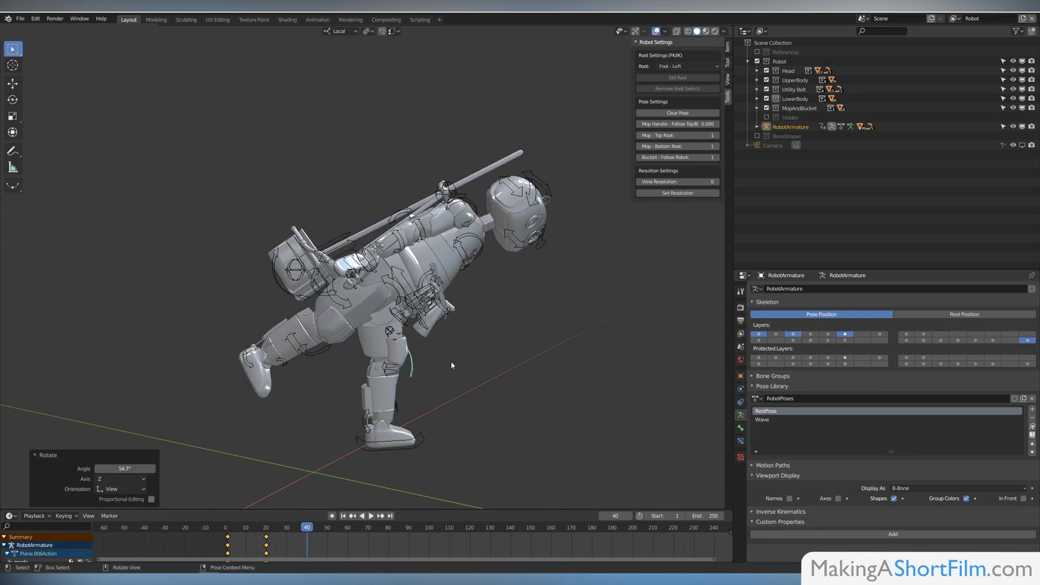
- Bring the robot's body upright over the left leg by rotating its thigh and hip controls
left_click(394, 288)
key("r")
left_click(422, 219)
left_click(363, 278)
key("r")
left_click(379, 255)
- Pose the right leg by rotating its thigh control about 70.7°
left_click(395, 345)
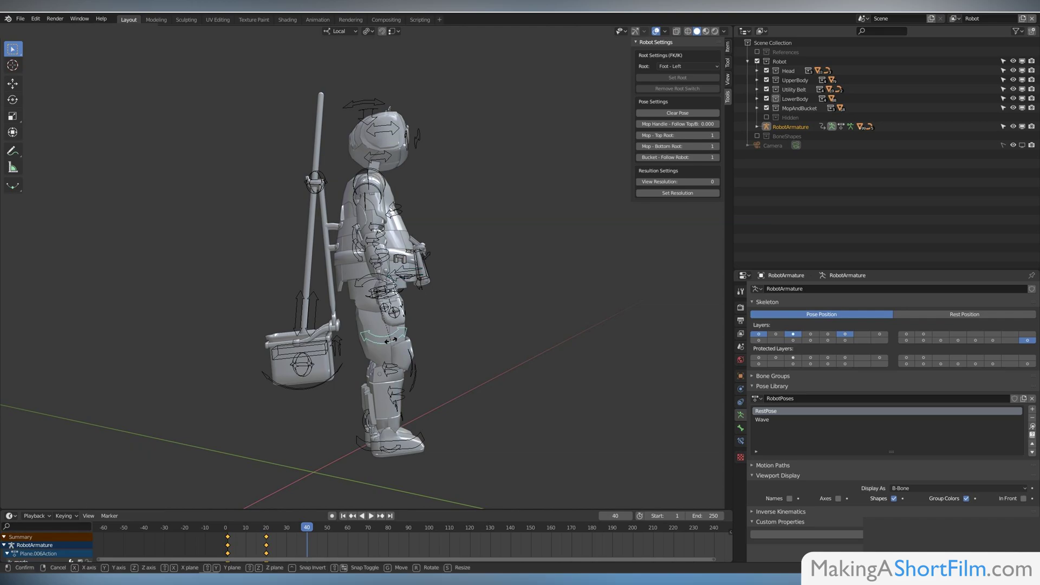
key("r")
left_click(483, 390)
- Switch the robot's root to Torso at frame 40
middle_click_drag(482, 390, 530, 358)
left_click(677, 66)
left_click(669, 78)
left_click(675, 80)
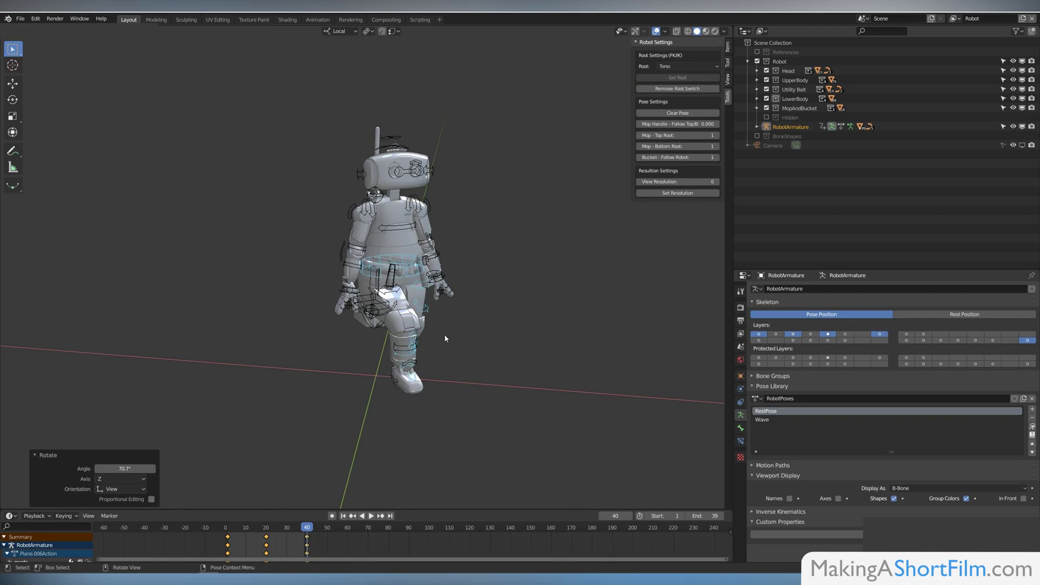
- Play back the stepping animation and view it from the robot's front side
key("space")
middle_click_drag(469, 339, 486, 326)
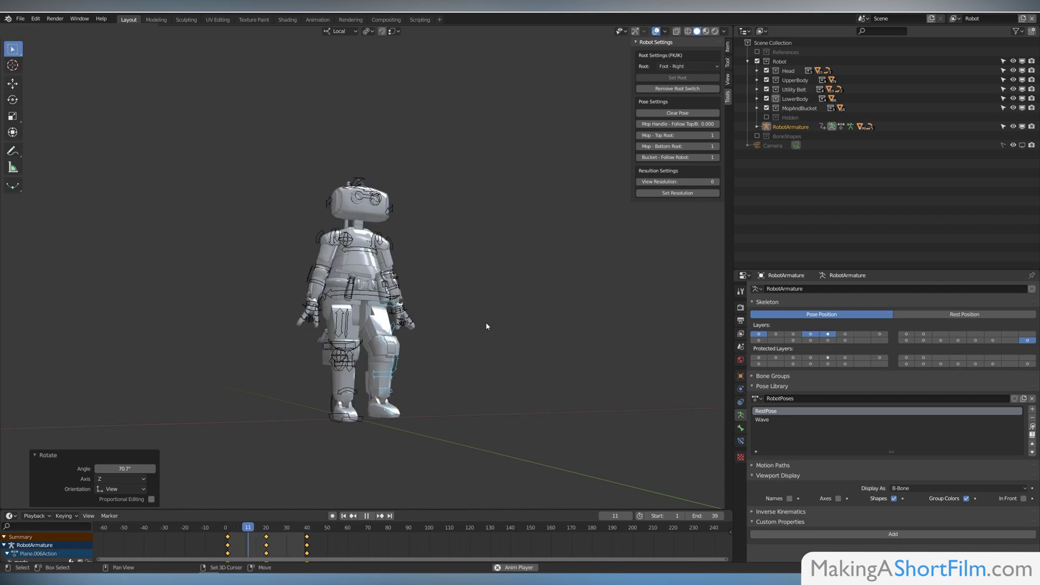
key("space")
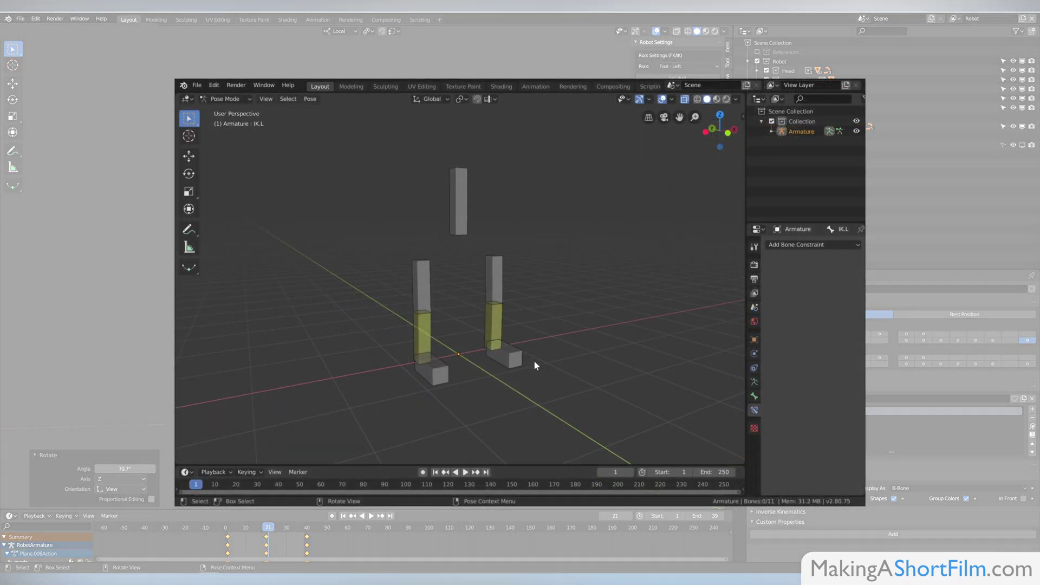
- In the separate simple leg armature, try moving the IK.L foot bone in different directions, and grab the upper body bone
left_click(520, 360)
key("g")
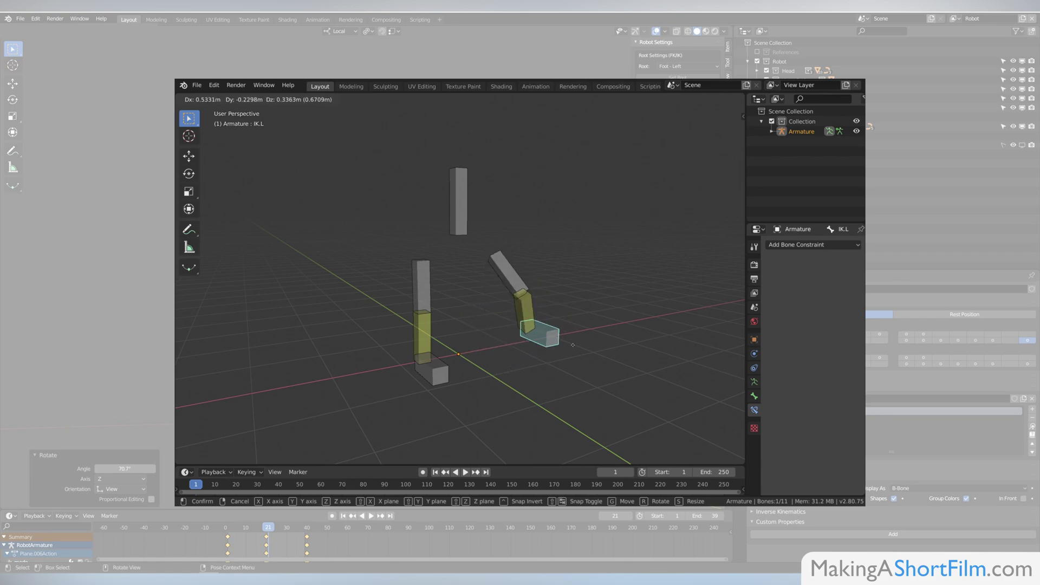
right_click(545, 344)
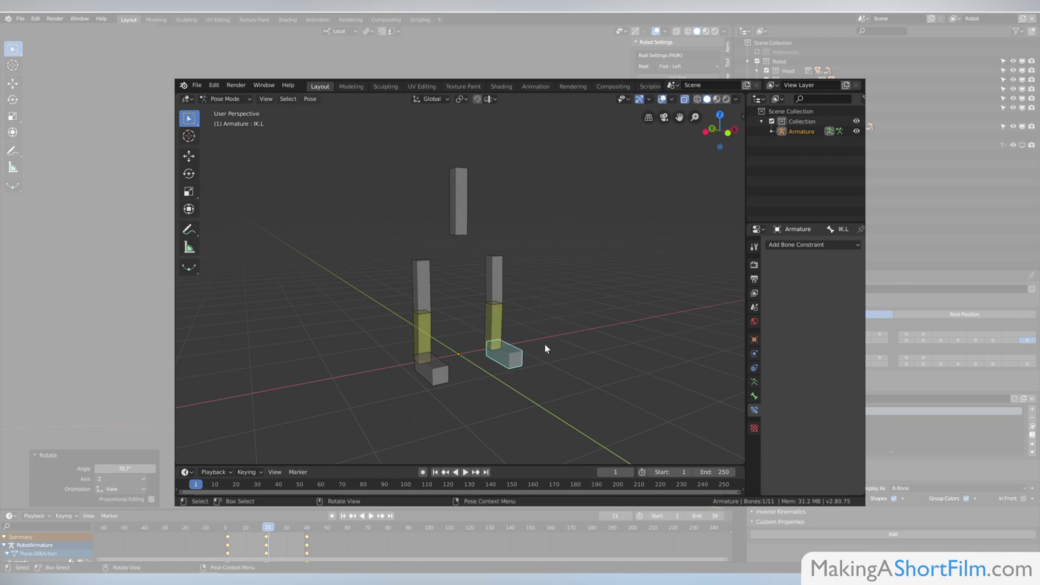
key("g")
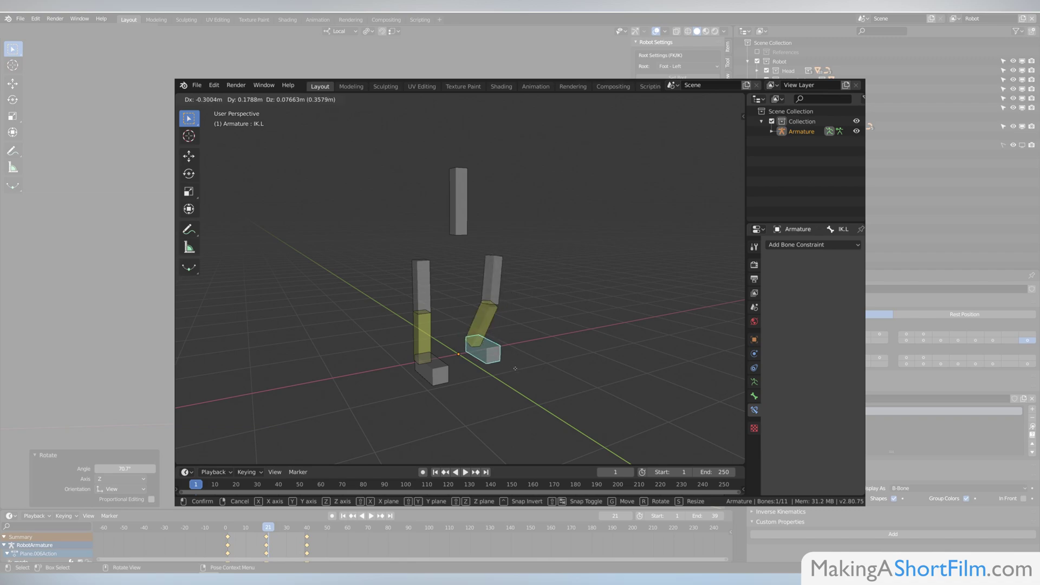
right_click(544, 344)
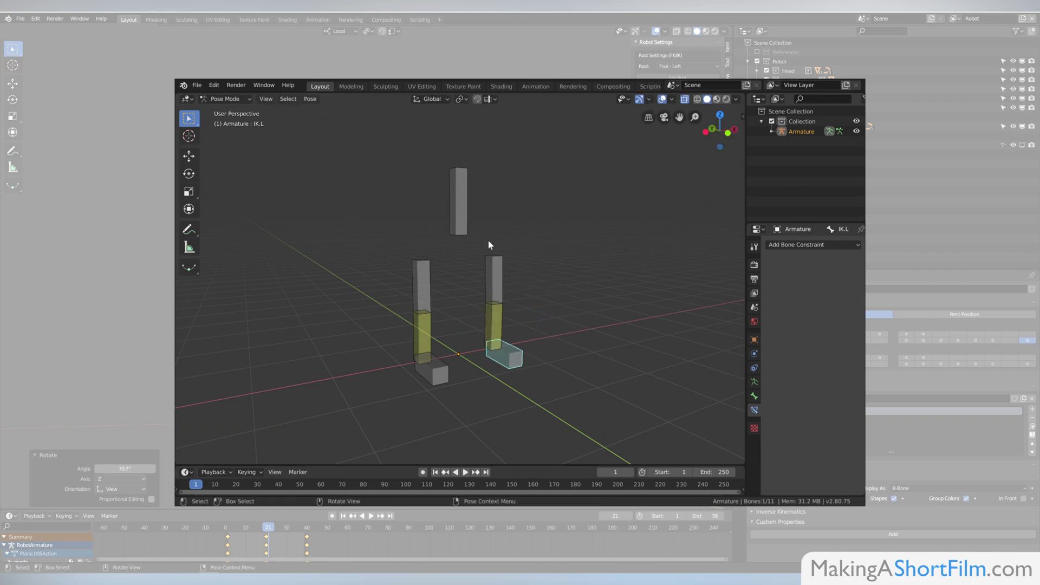
left_click(465, 213)
key("g")
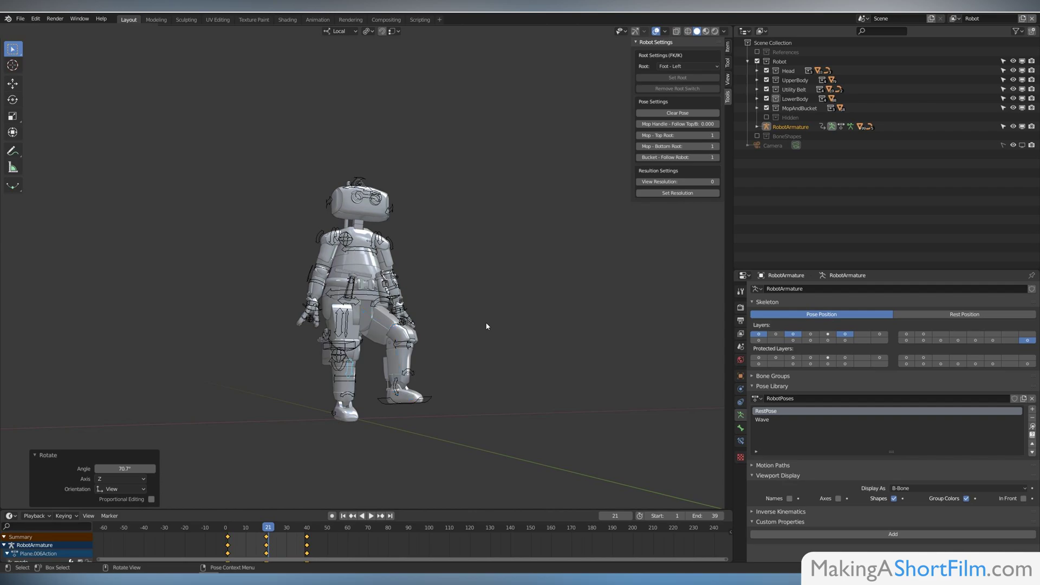
- Expand the robot's LowerBody collection and show Leg_IK.R and Leg_FK.L in the viewport
left_click(757, 99)
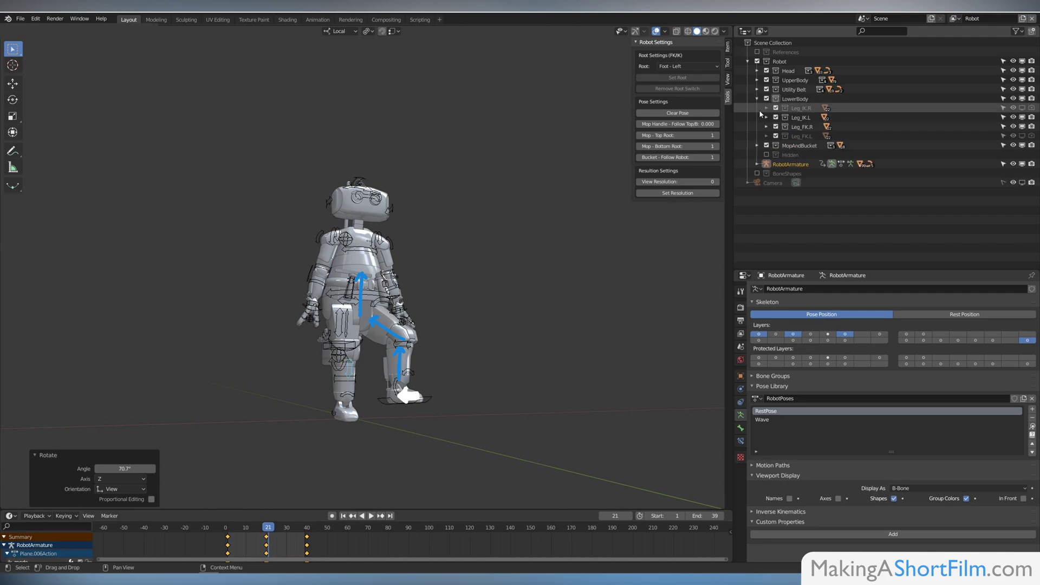
left_click(1022, 107)
left_click(1022, 136)
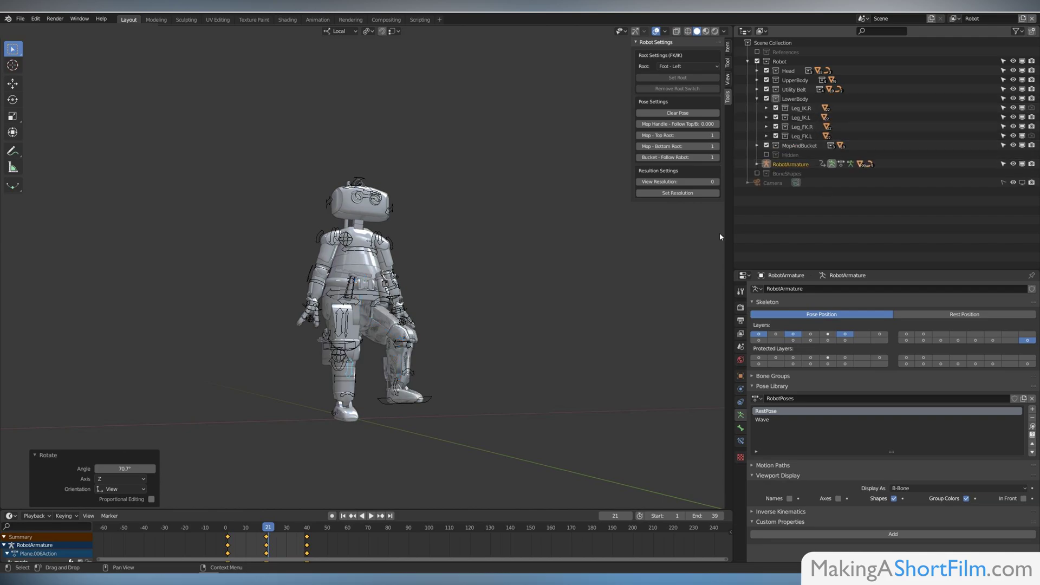
- Replay the robot's stepping animation across the root switches and end the playback
key("space")
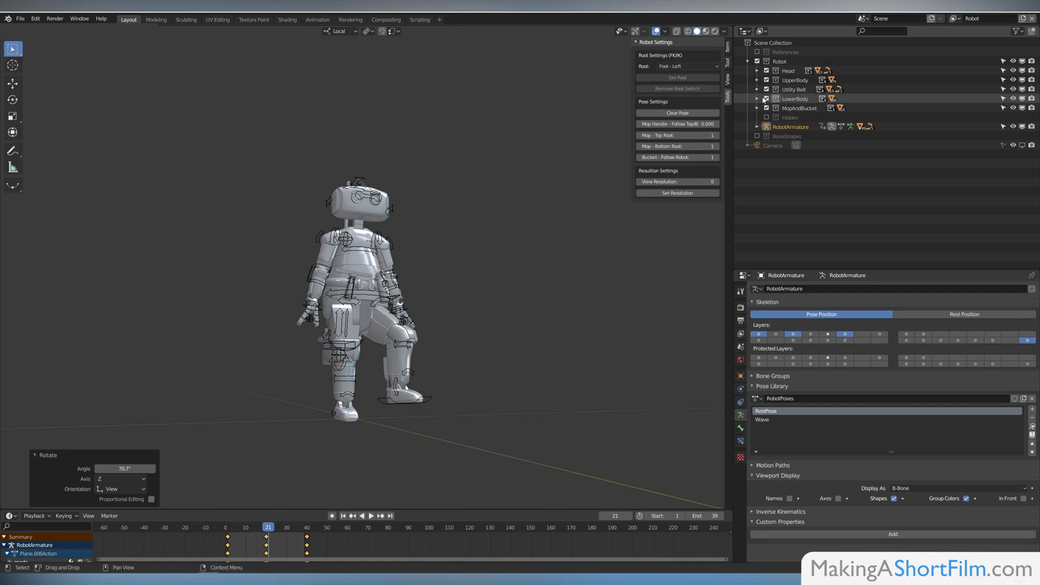
key("space")
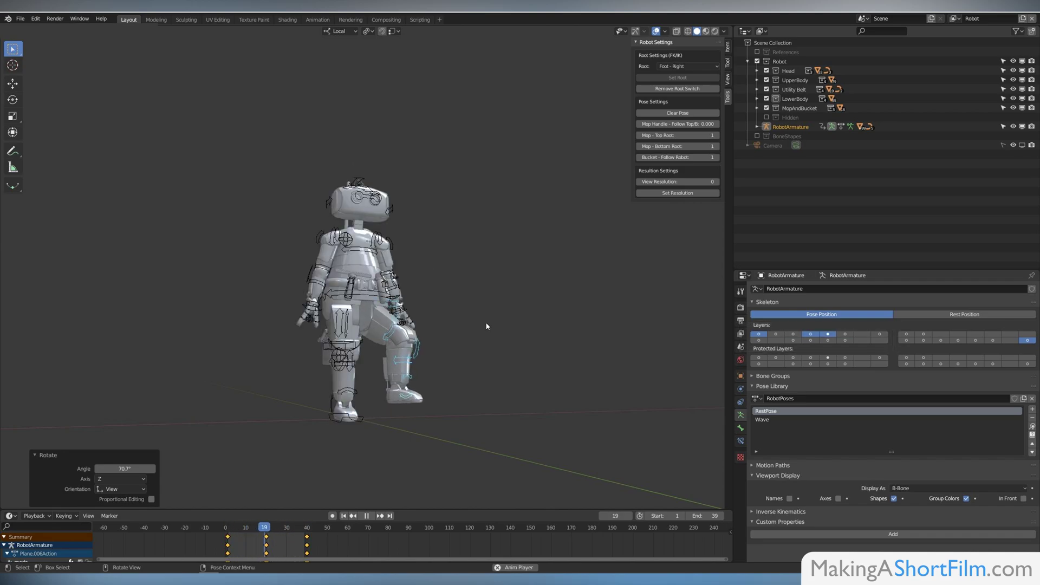
key("Escape")
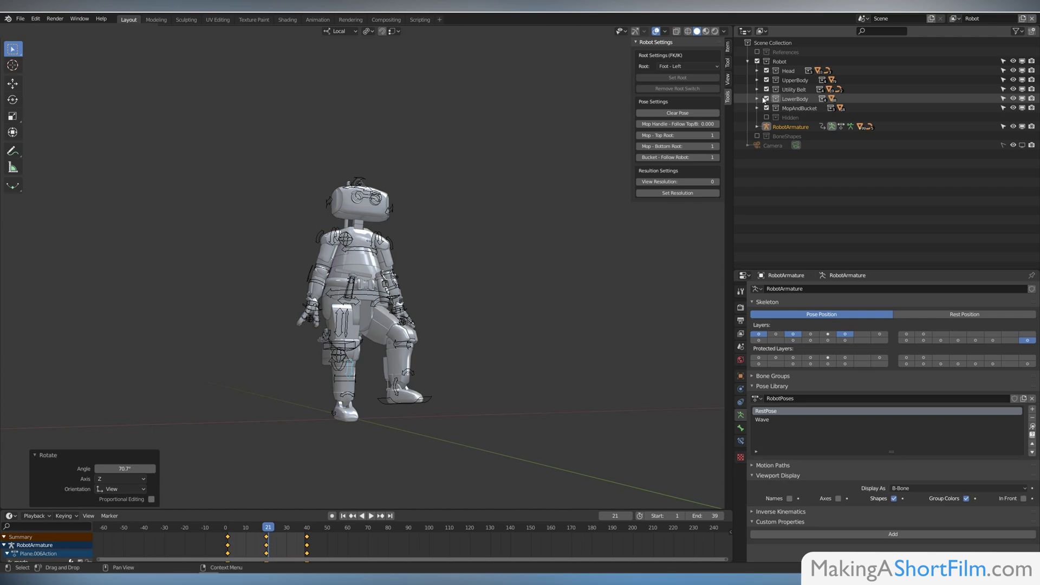